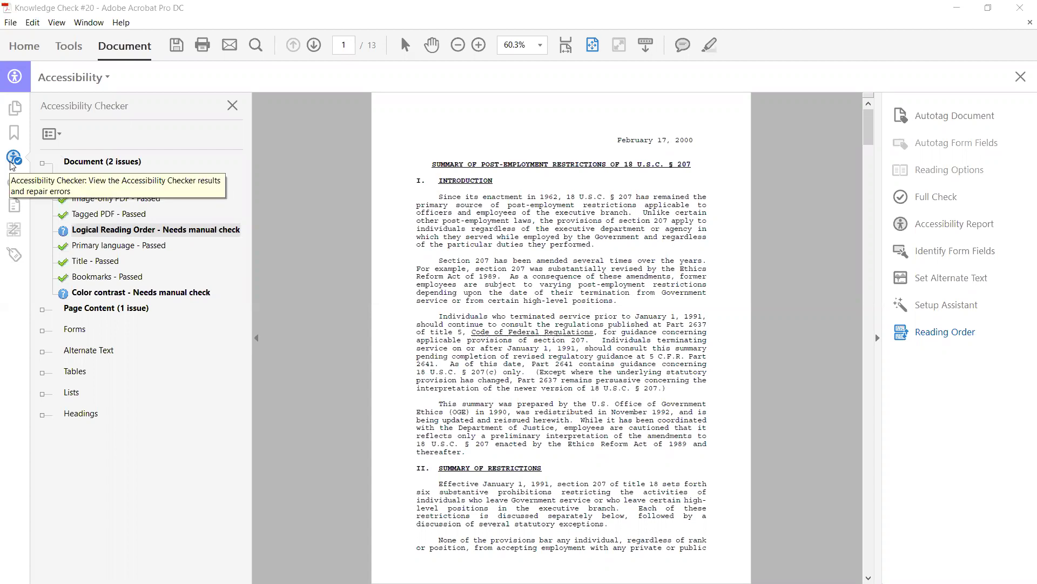
Step: Replace the accessibility checker results with the document's Tags tree in the left pane
click(14, 255)
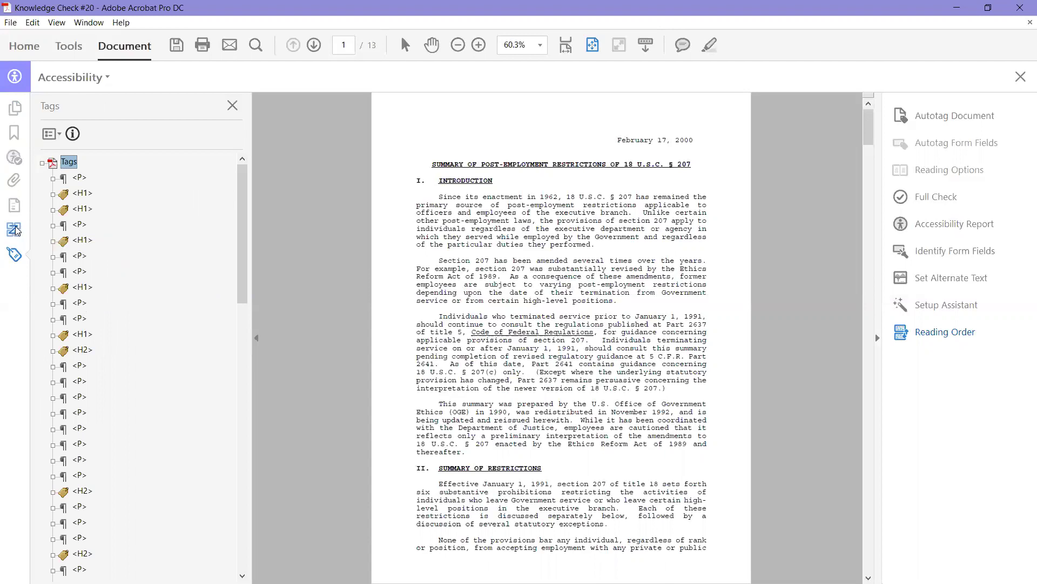
Step: Show the Order panel and set Reading Order's content group outlines to orange instead of black
click(15, 229)
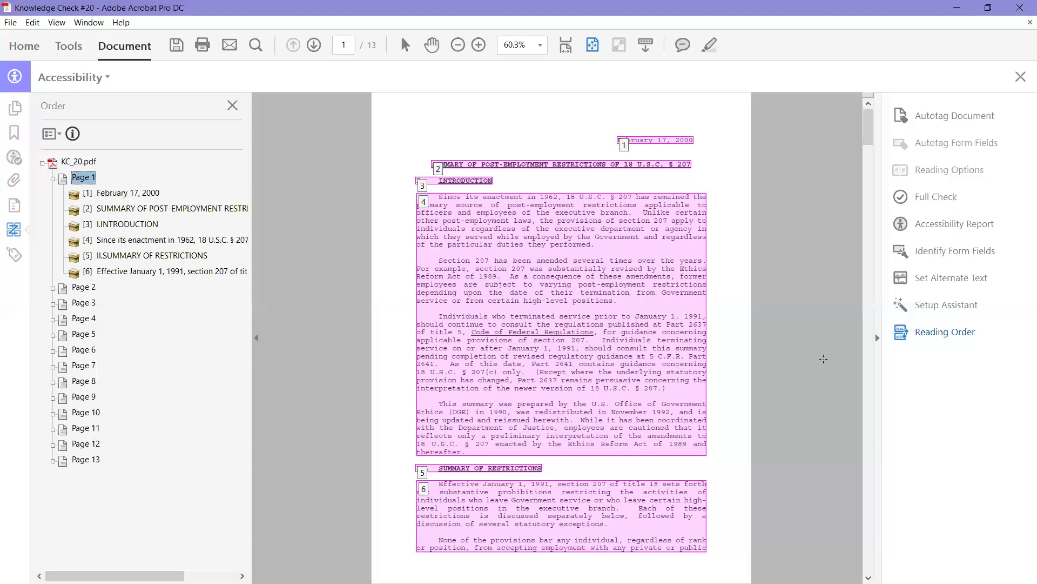
click(934, 335)
click(965, 336)
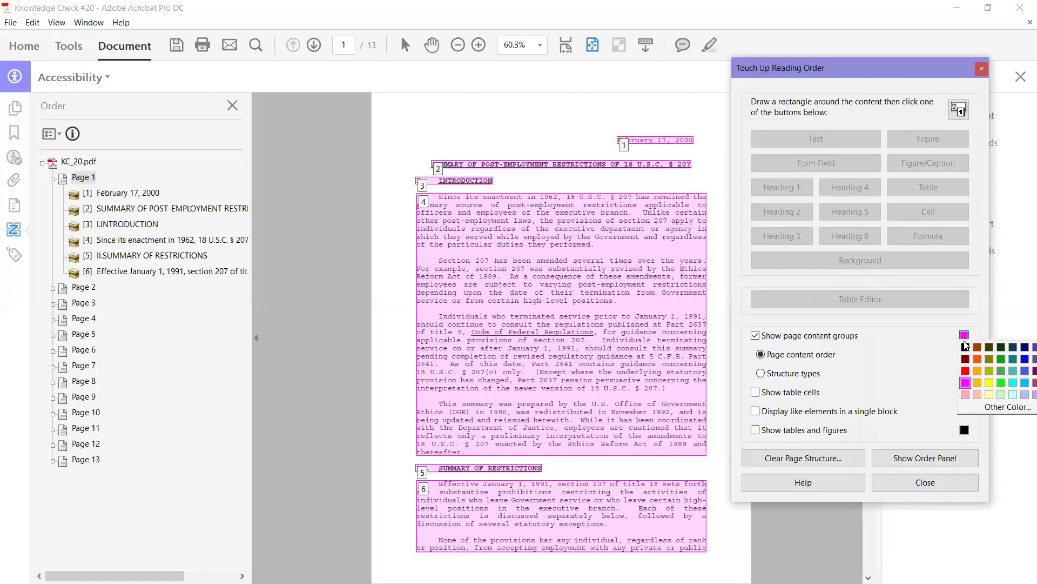
click(966, 346)
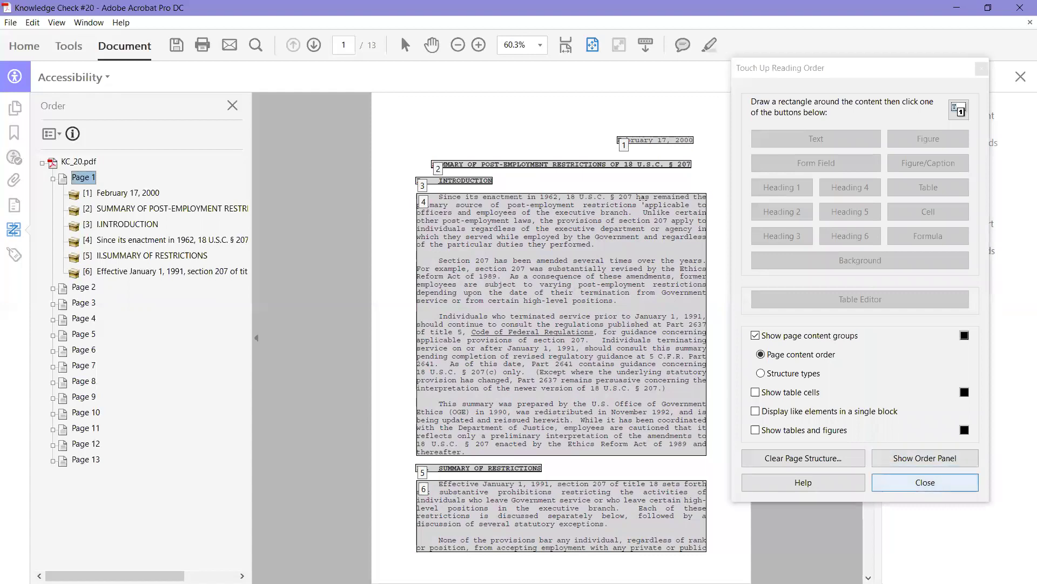
key(Escape)
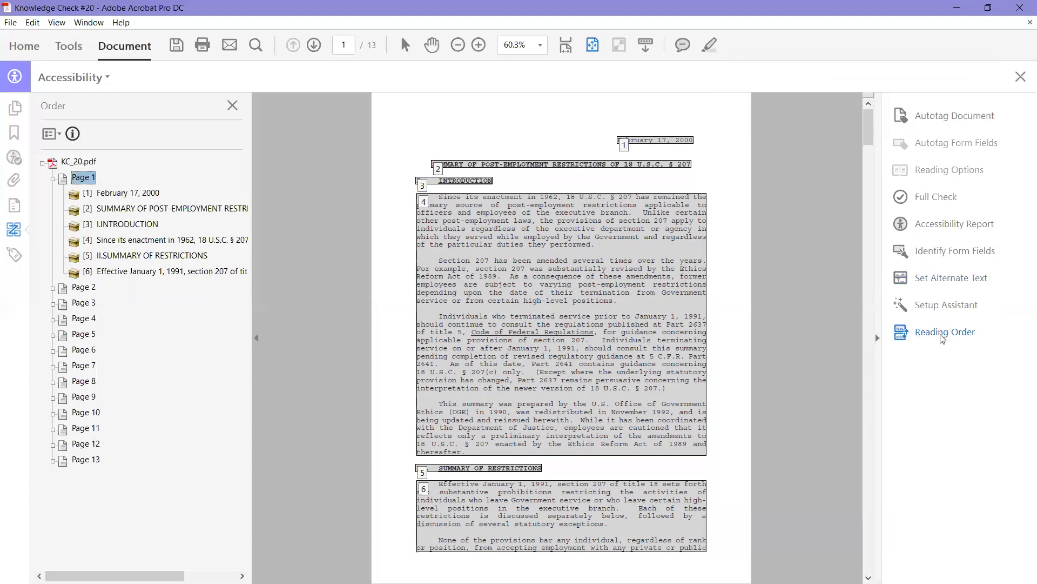
click(955, 338)
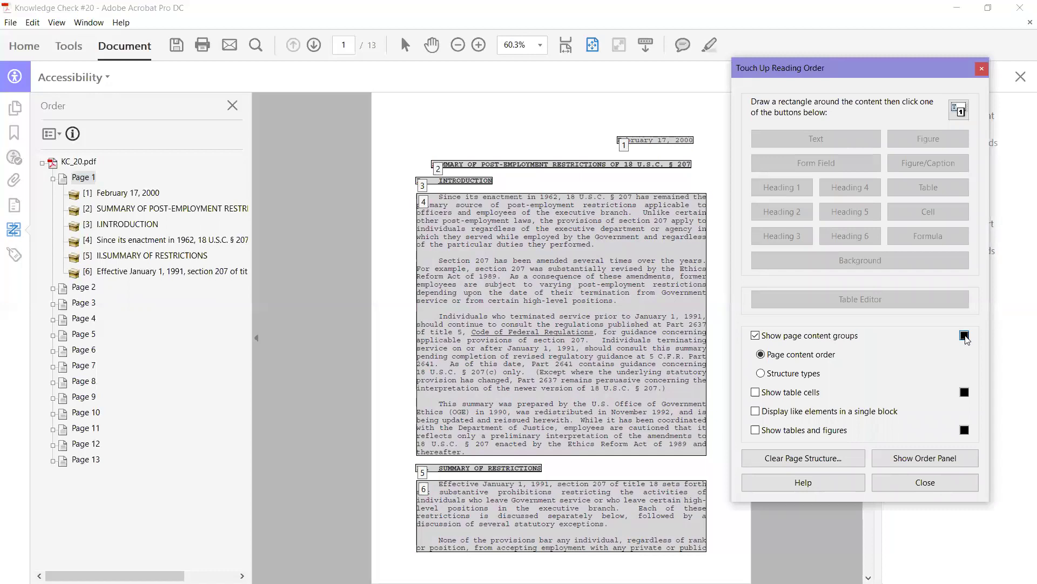
click(965, 336)
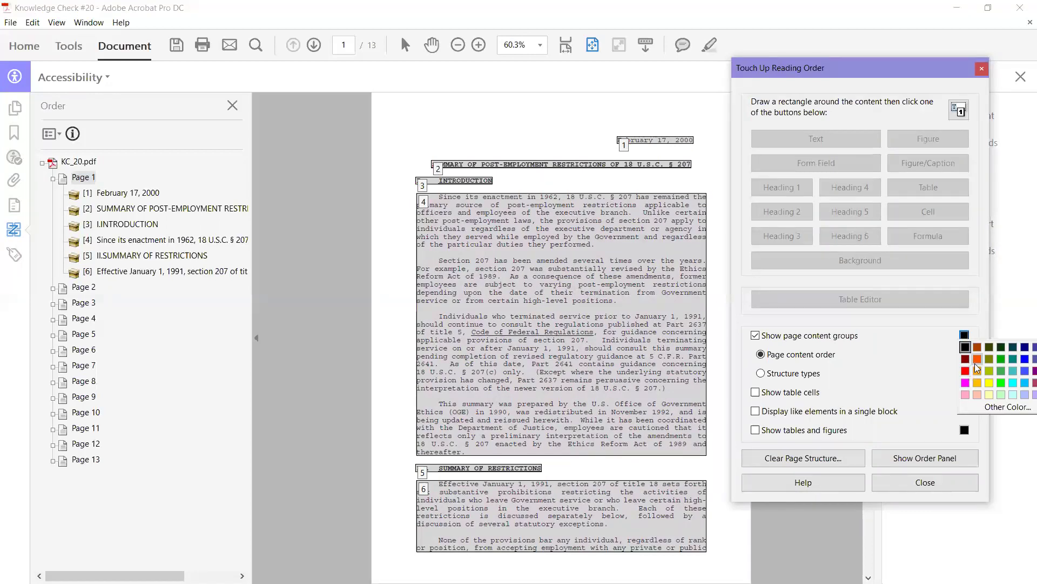
click(977, 359)
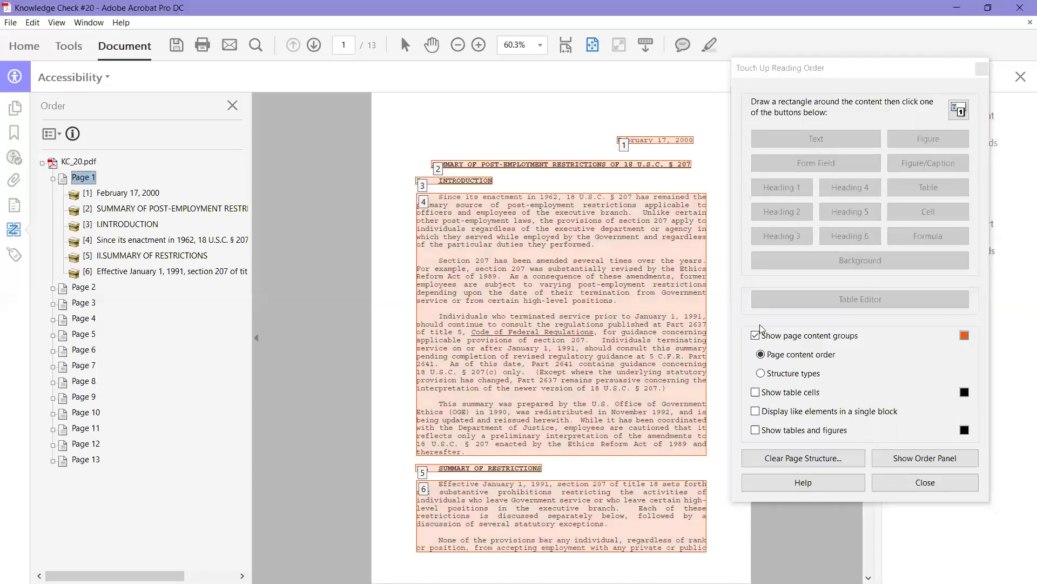
click(913, 485)
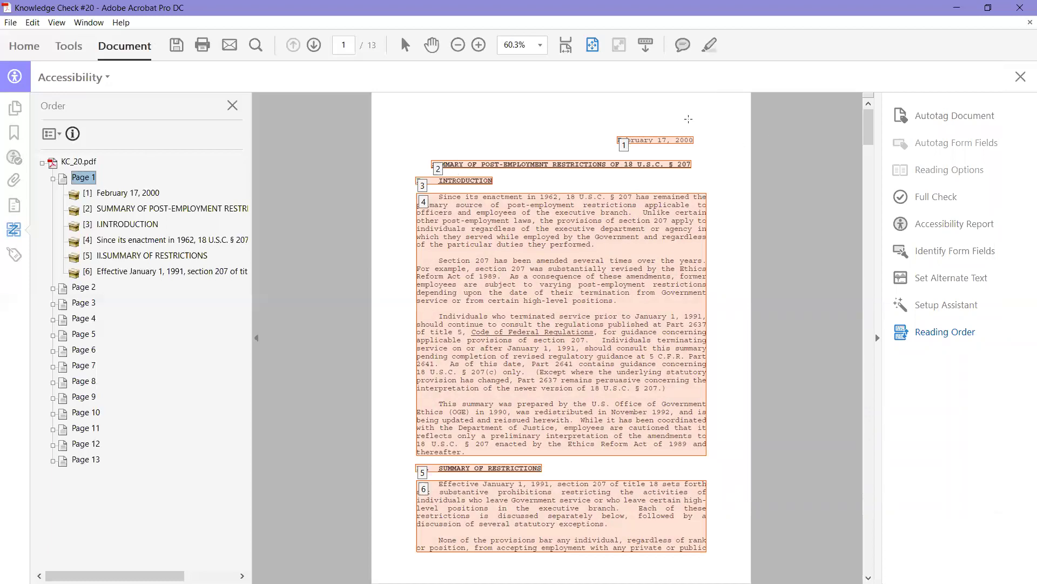
Step: Highlight page 1's first reading-order item, the February 17, 2000 date
click(123, 193)
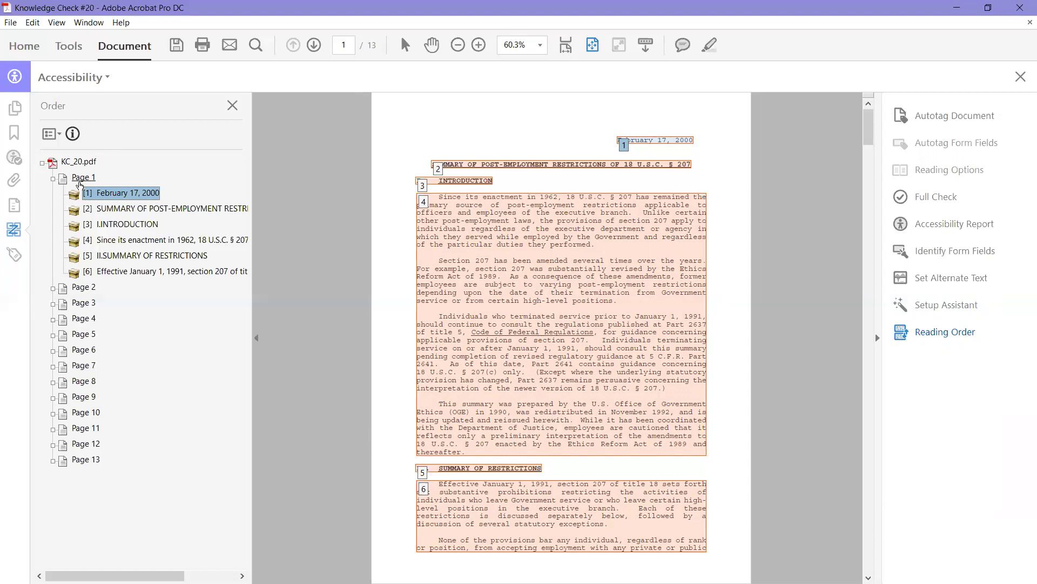
Step: Check page 2's four items, from the first item through APPLICABILITY to the page number, then page 3
click(80, 289)
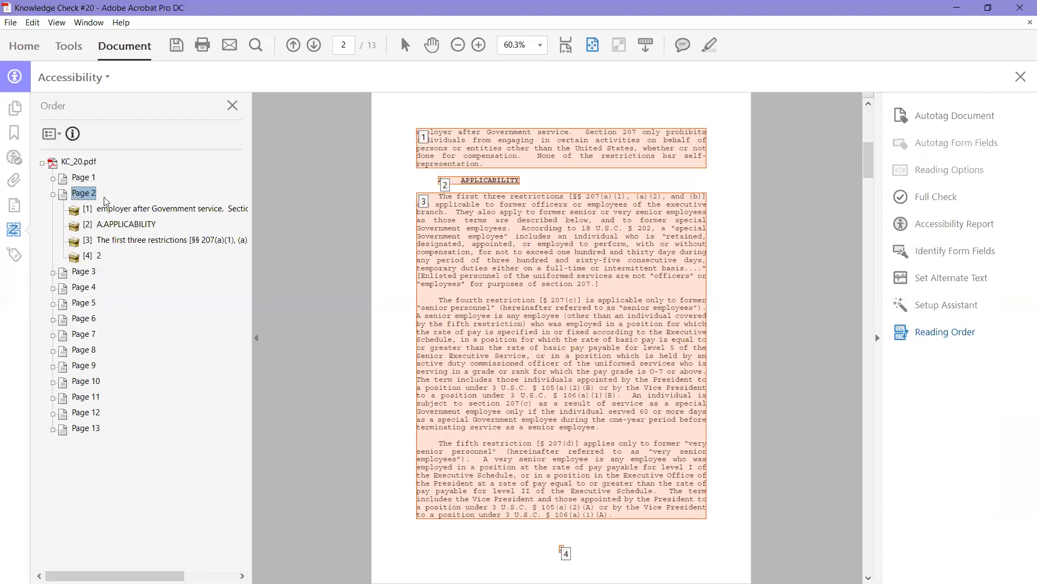
click(142, 212)
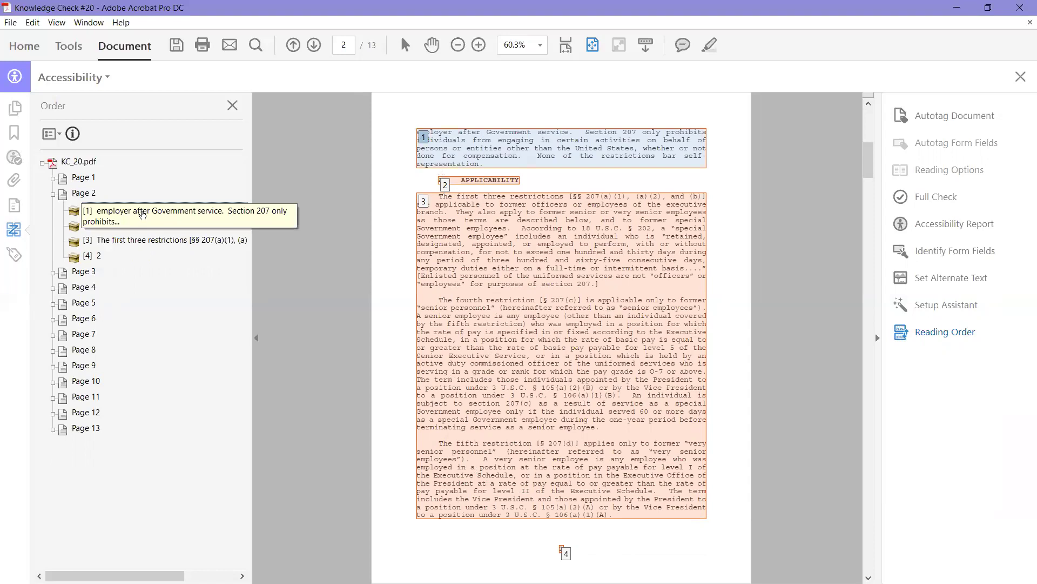
click(116, 230)
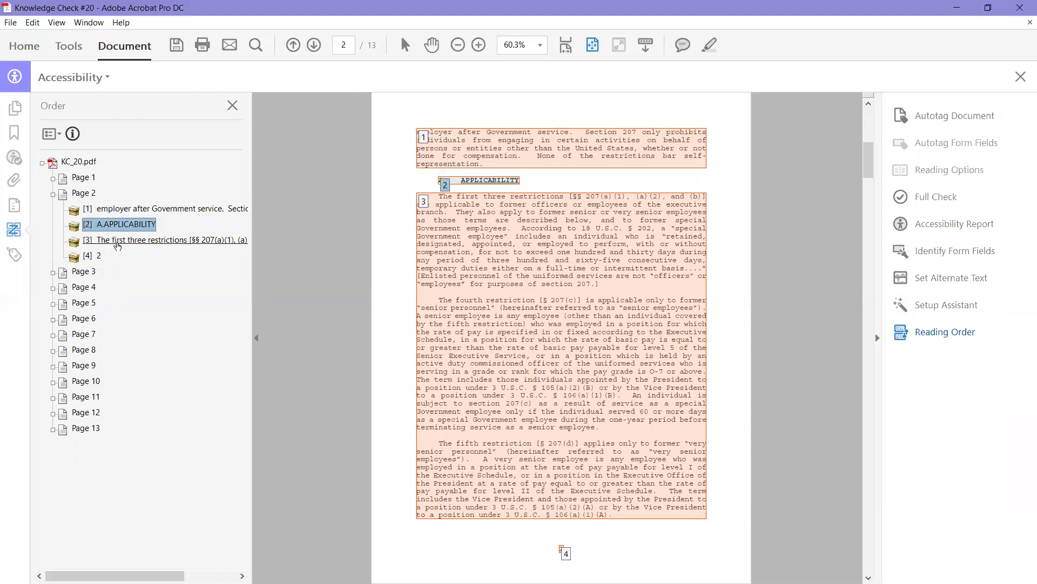
click(118, 242)
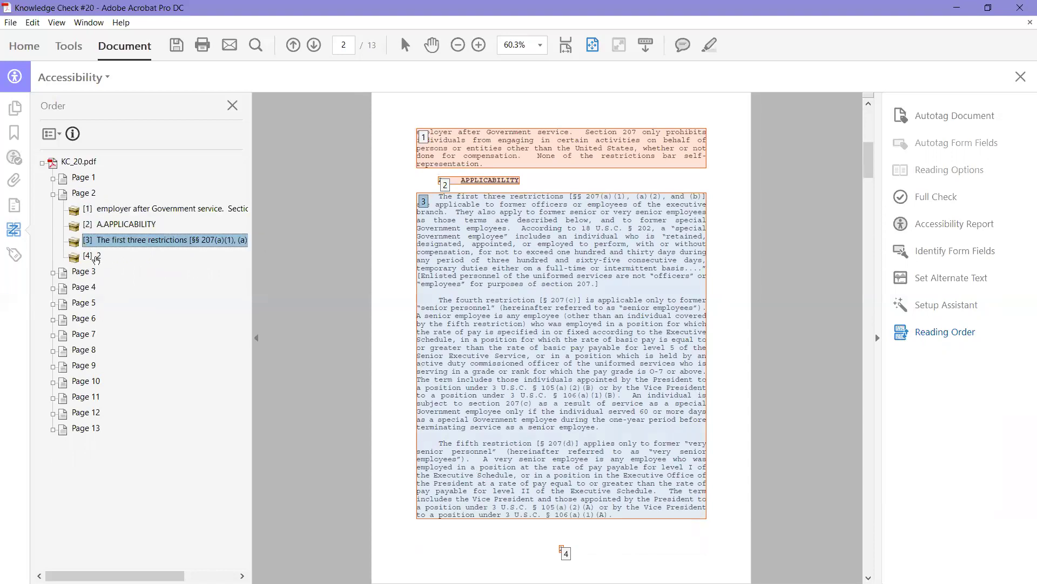
click(92, 257)
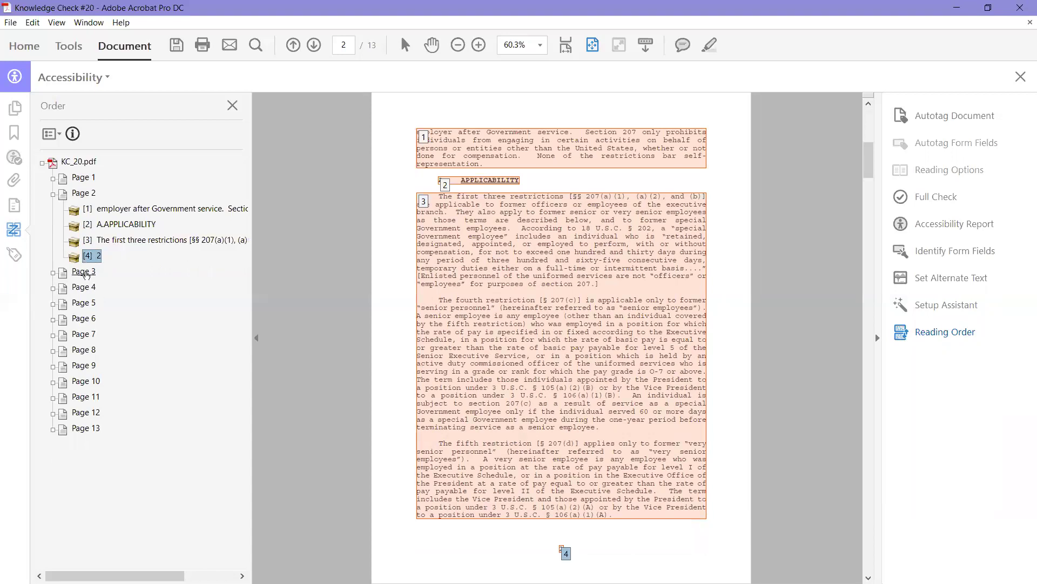
click(84, 271)
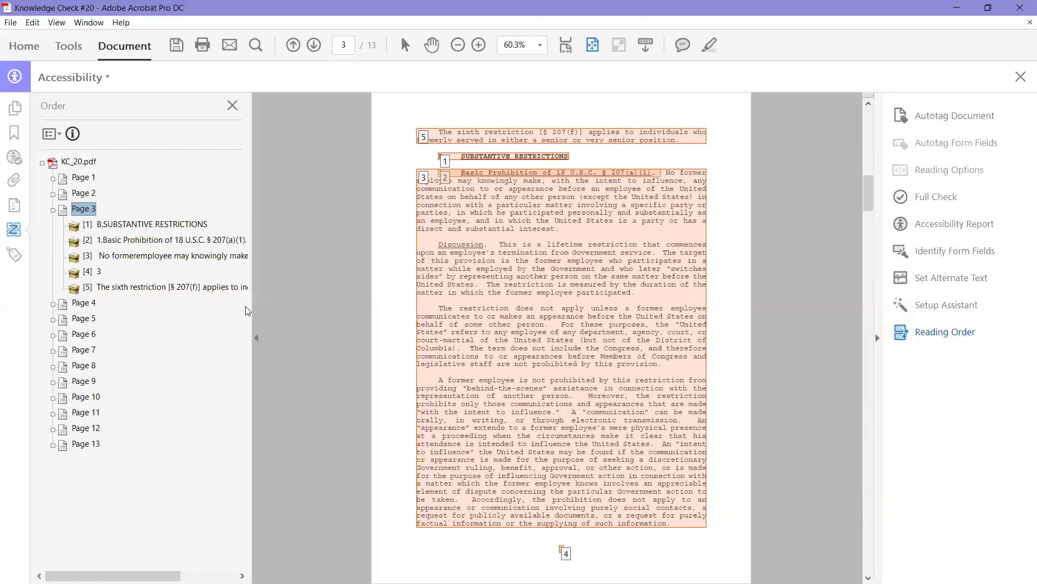
click(116, 291)
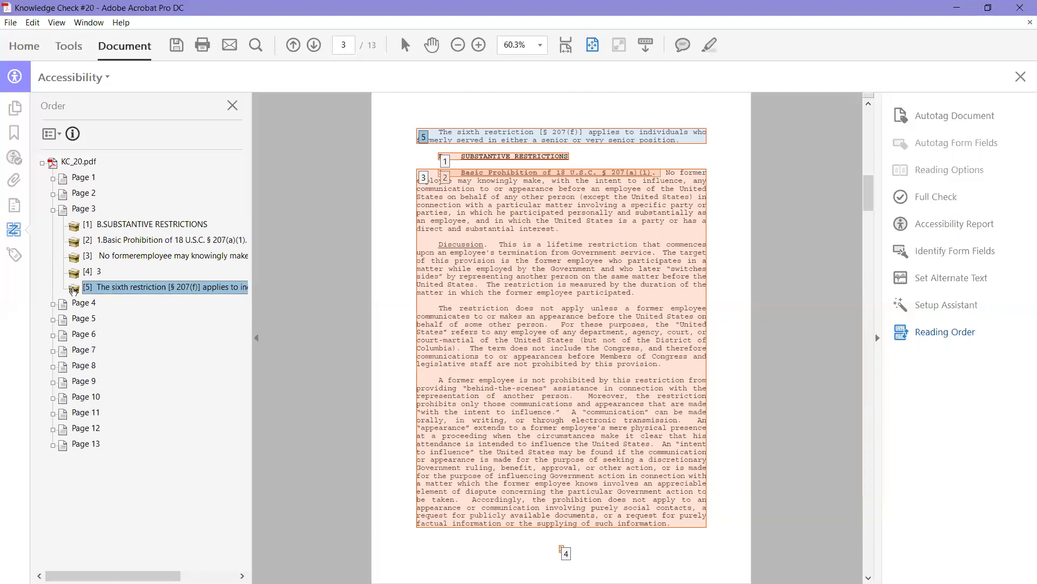
drag(73, 291, 79, 232)
Step: Reorder page 3 so the sixth restriction paragraph comes before B. SUBSTANTIVE RESTRICTIONS
drag(80, 233, 80, 233)
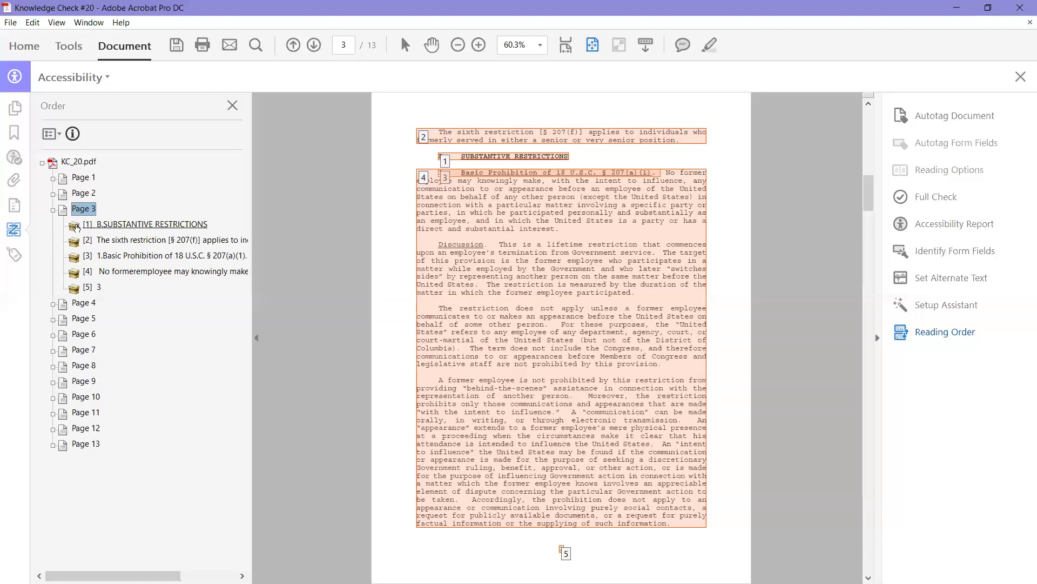
drag(76, 227, 76, 243)
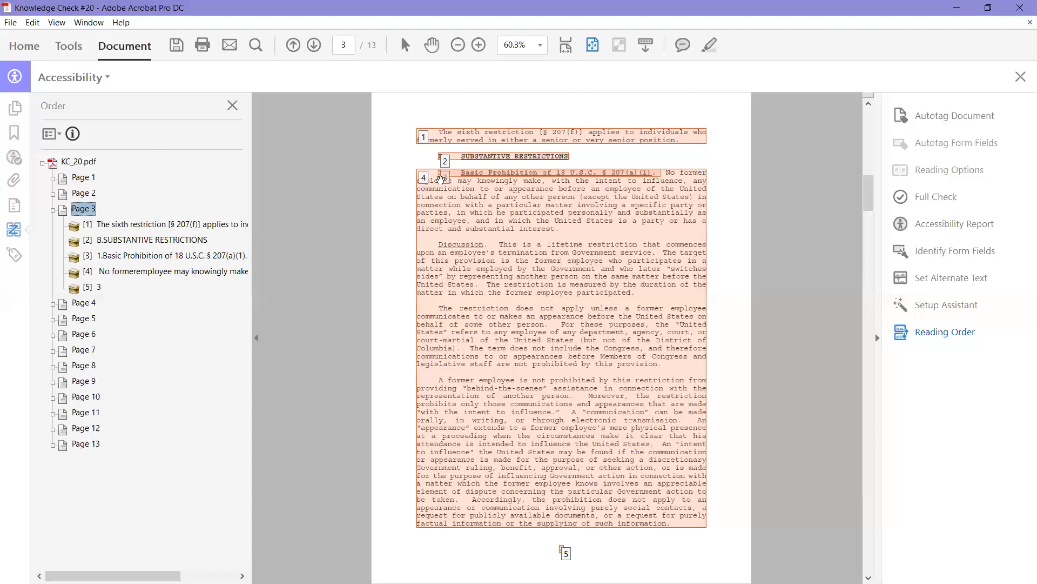
Step: Check the Basic Prohibition box on page 3, then return to the Accessibility Checker results
click(493, 171)
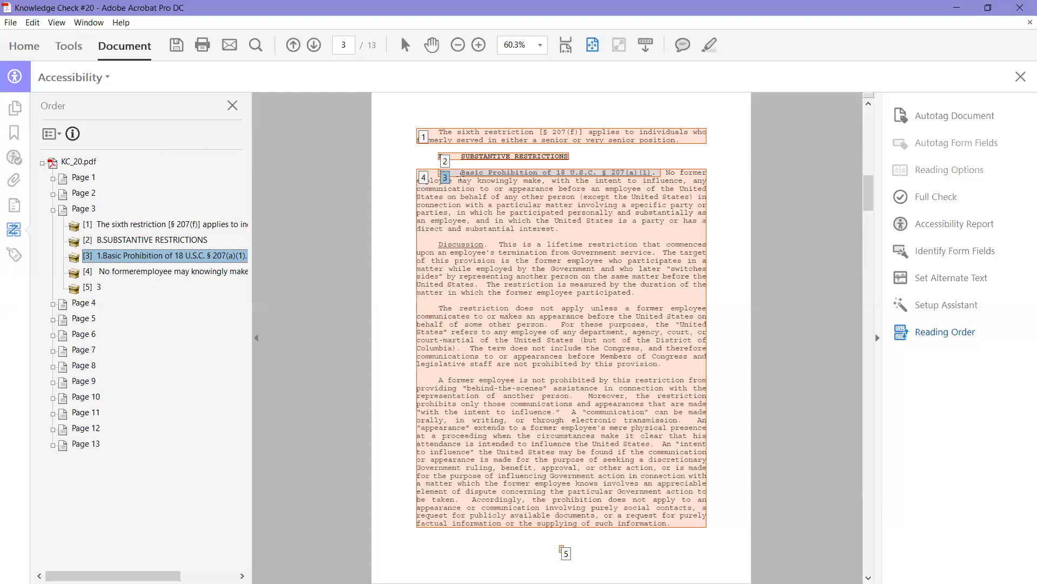
click(14, 157)
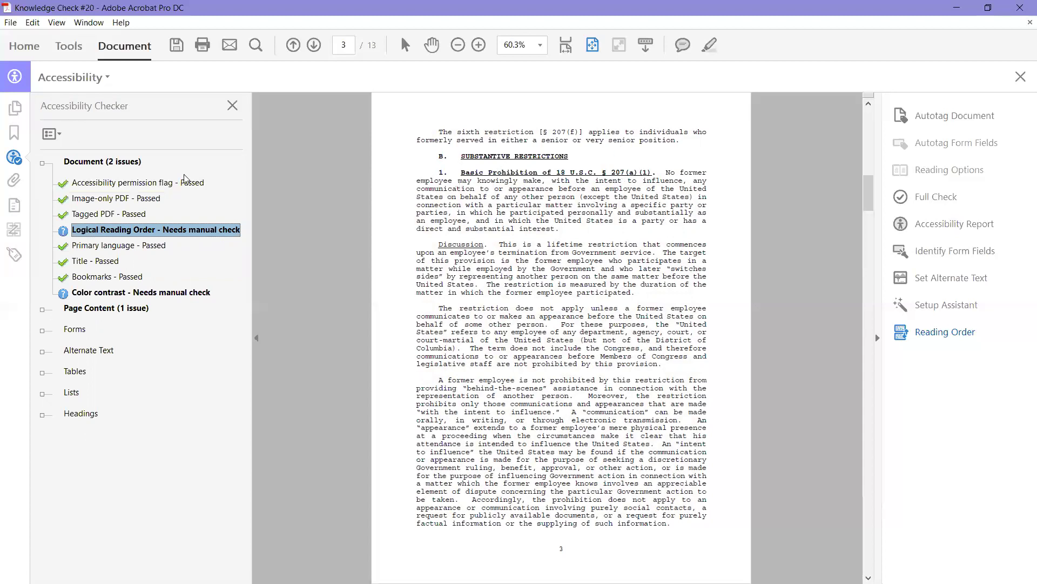
Step: Show the Order panel and review page 4's four reading-order items
click(15, 236)
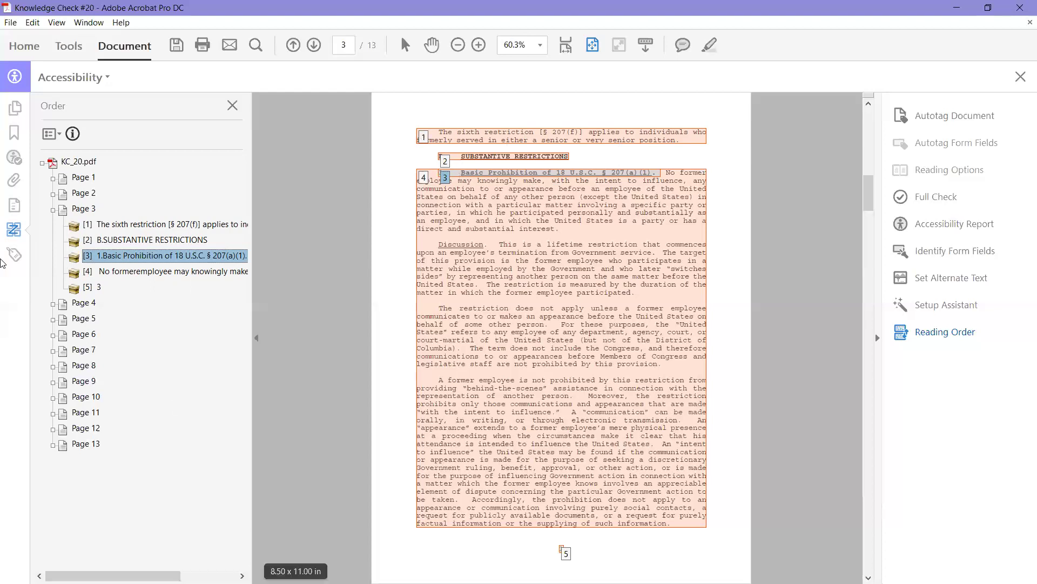
click(84, 302)
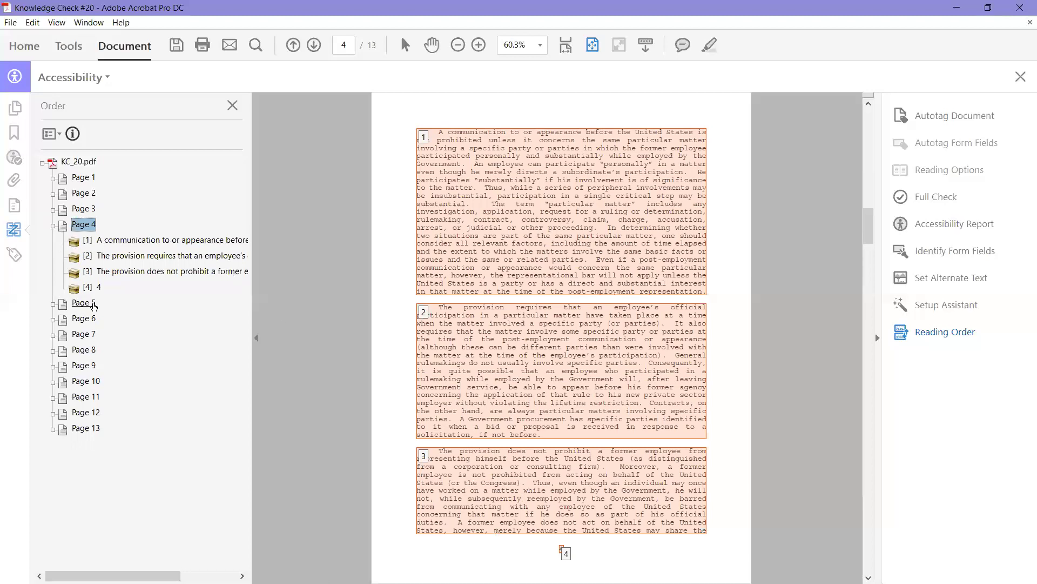
Step: Review page 5's reading order, inspecting its content regions 1, 2 and 4
click(84, 303)
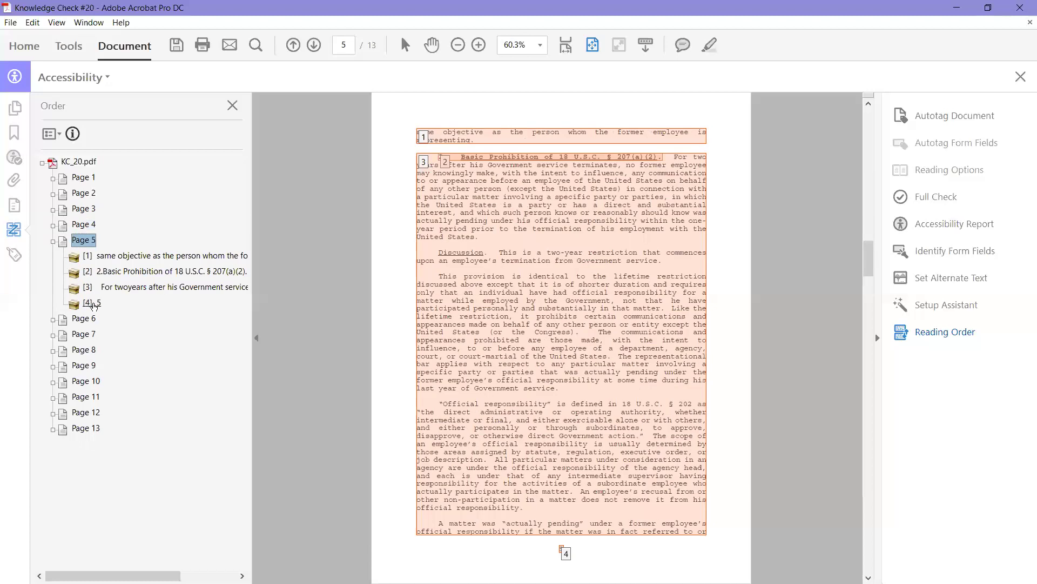
click(428, 139)
click(434, 164)
click(565, 552)
Step: Review the reading order of pages 6, 7 and 8
click(78, 320)
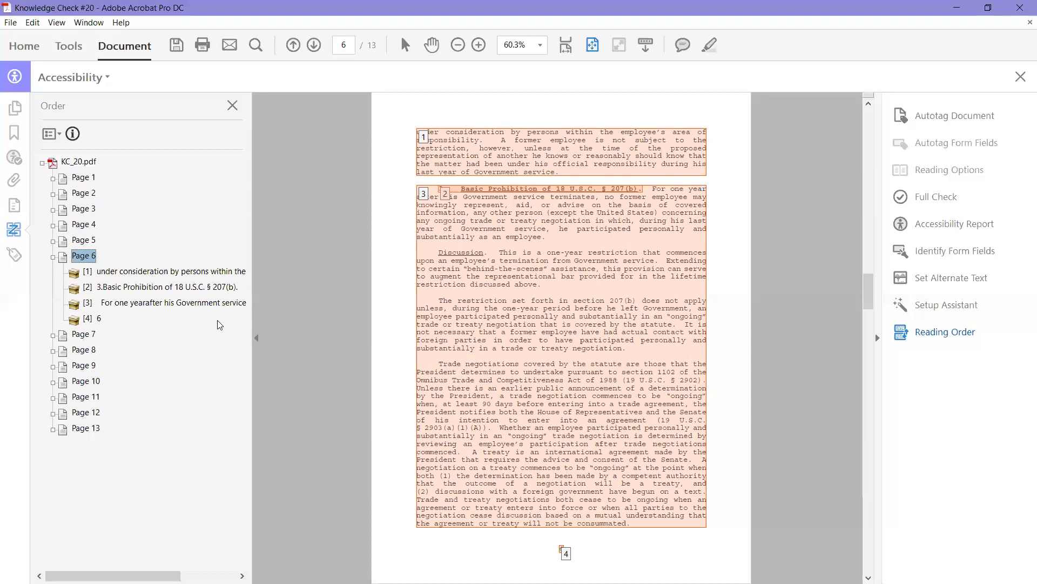
click(88, 334)
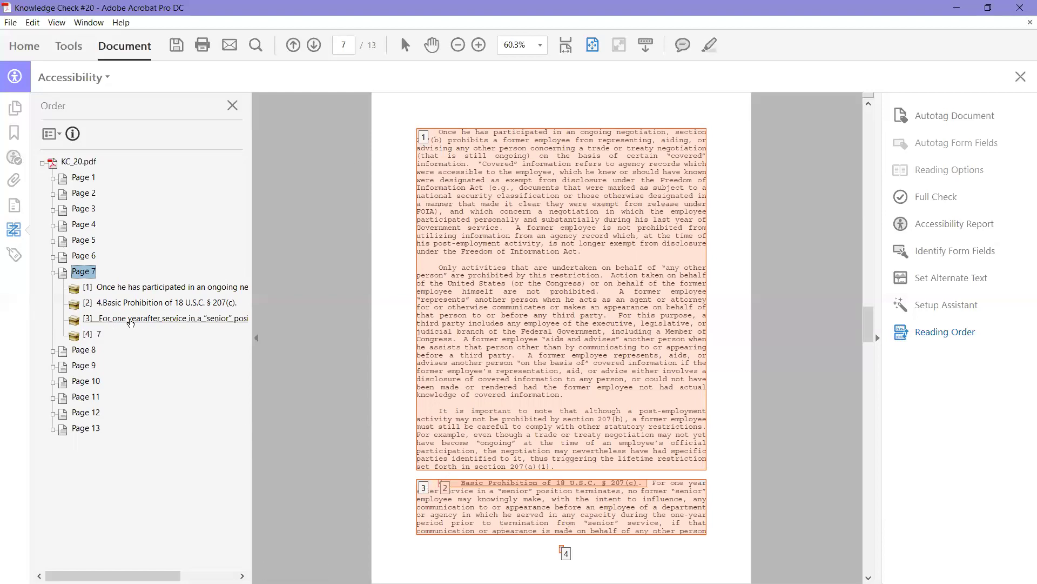
click(82, 350)
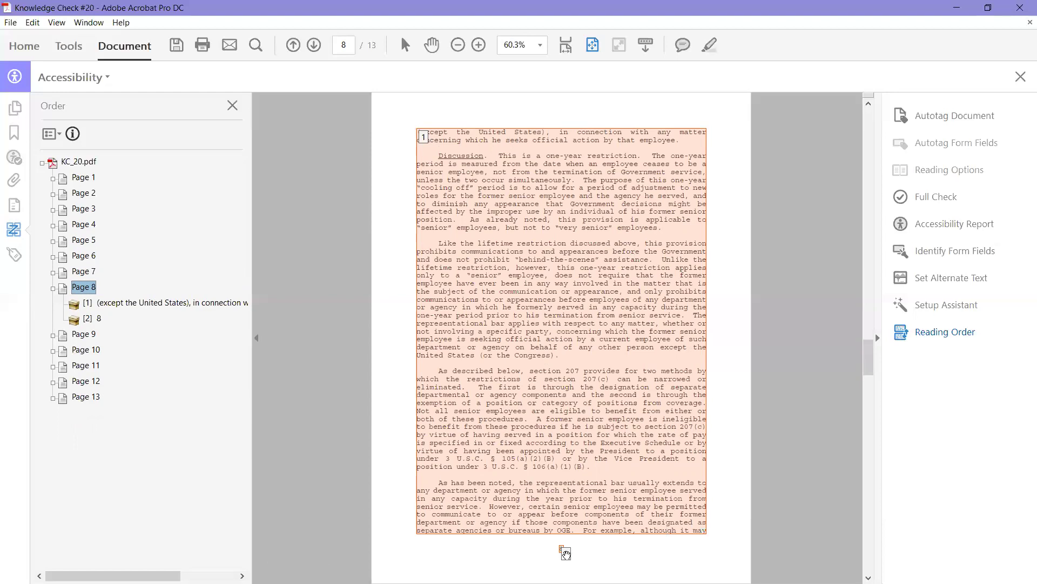
Step: Review the reading order of pages 9 through 12, ending on page 12's eleven items
click(84, 334)
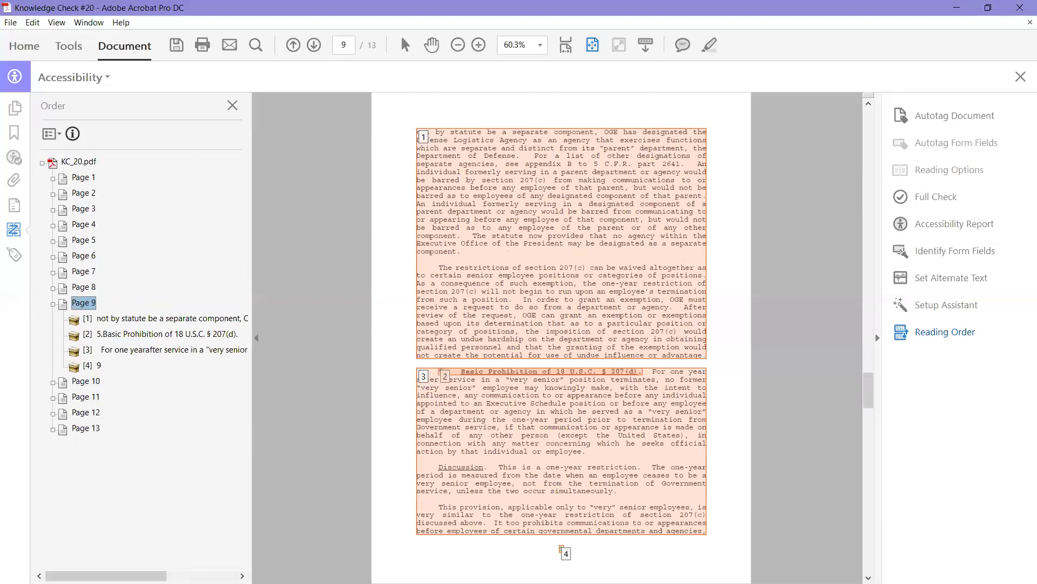
scroll(561, 551, down, 3)
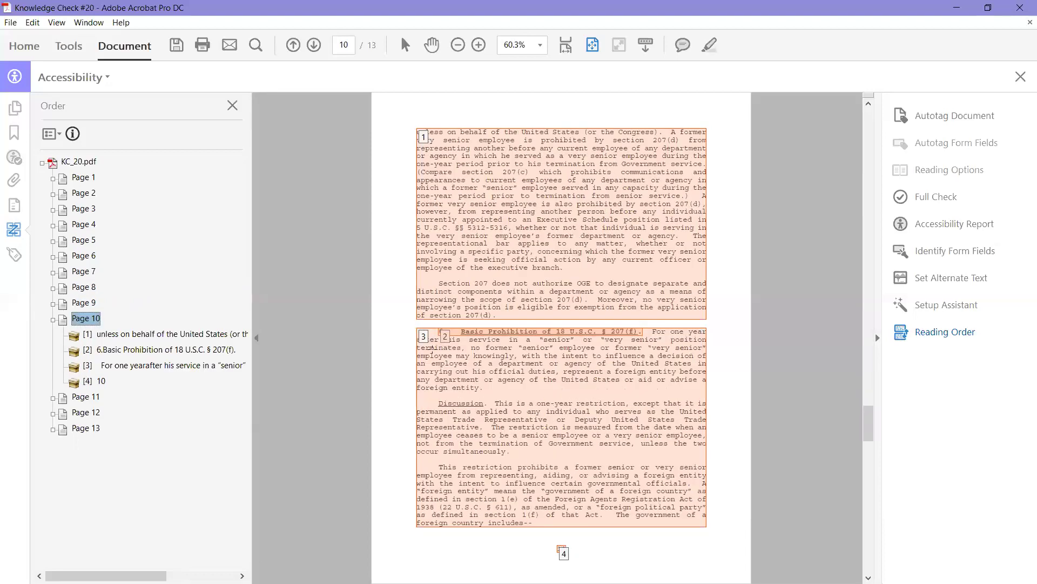
click(85, 399)
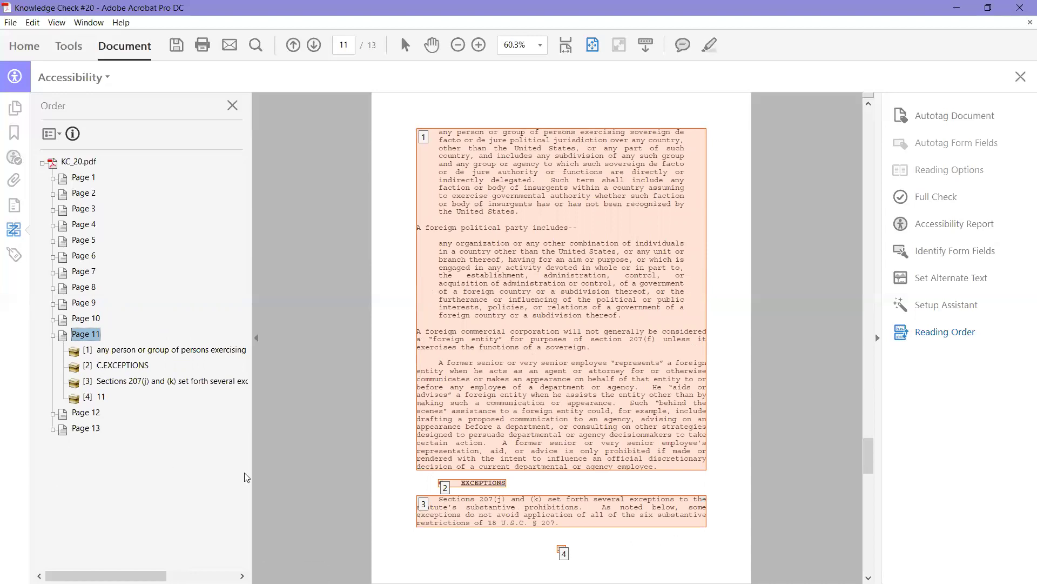
click(87, 414)
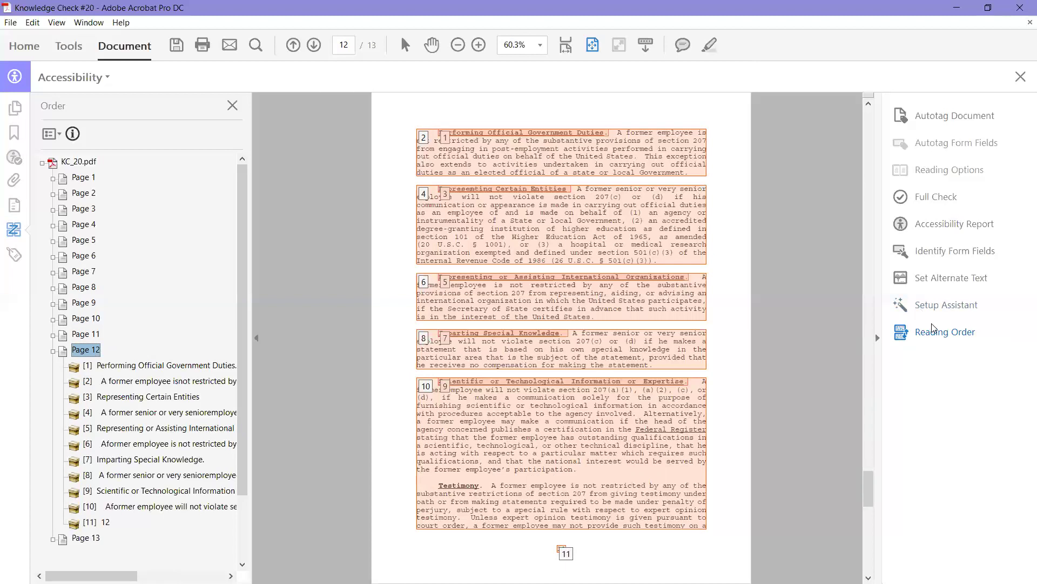
Step: Box the 'Testimony' text on page 12 in Reading Order and tag it Heading 2
click(937, 338)
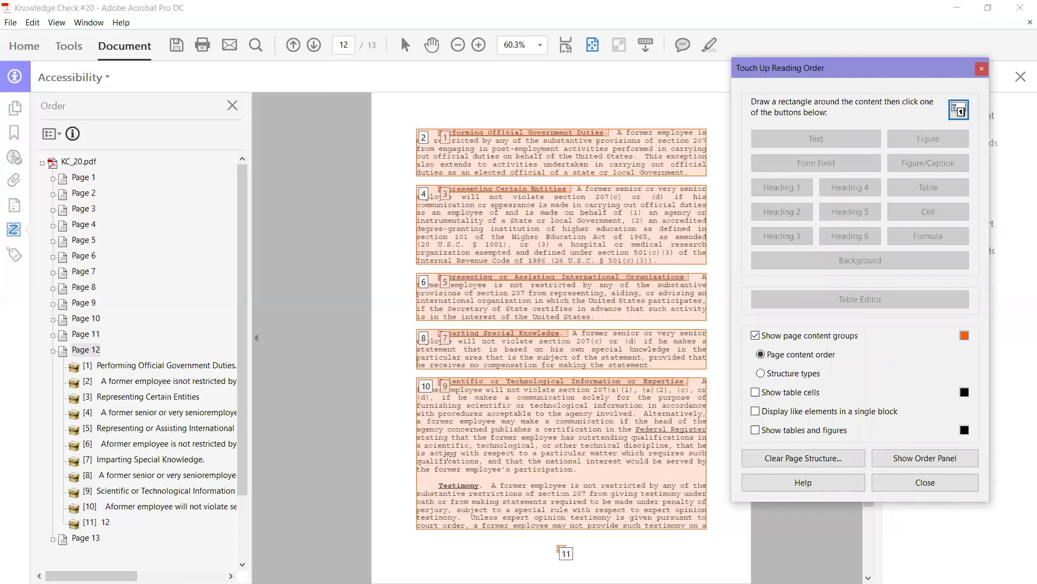
drag(427, 471, 484, 493)
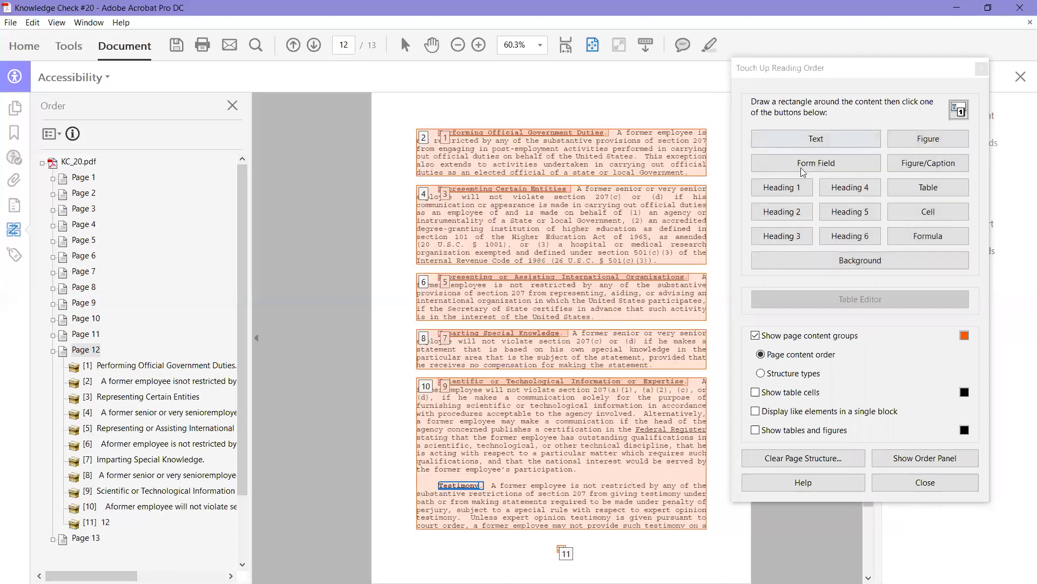
click(794, 215)
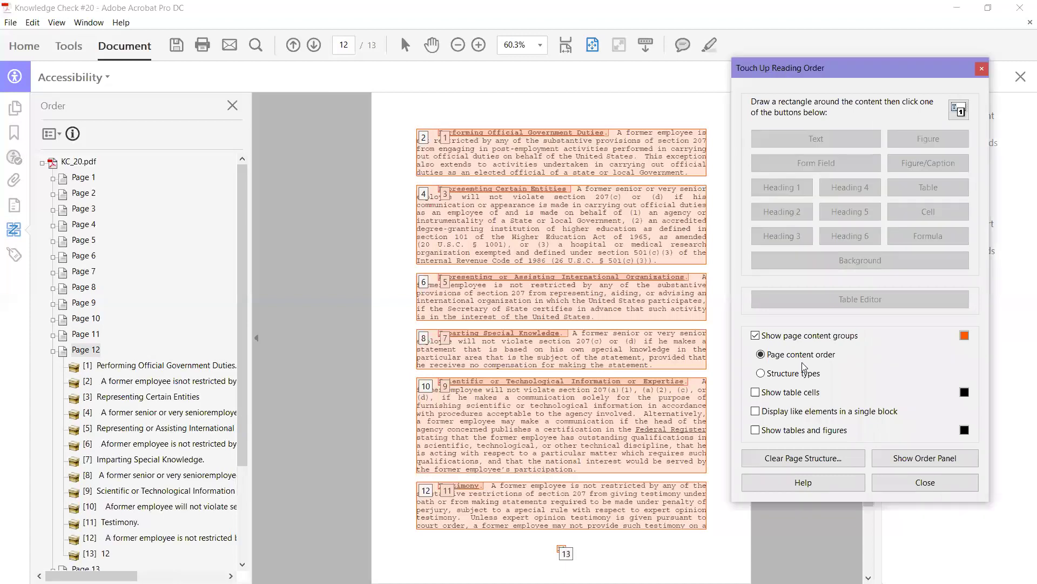
click(917, 486)
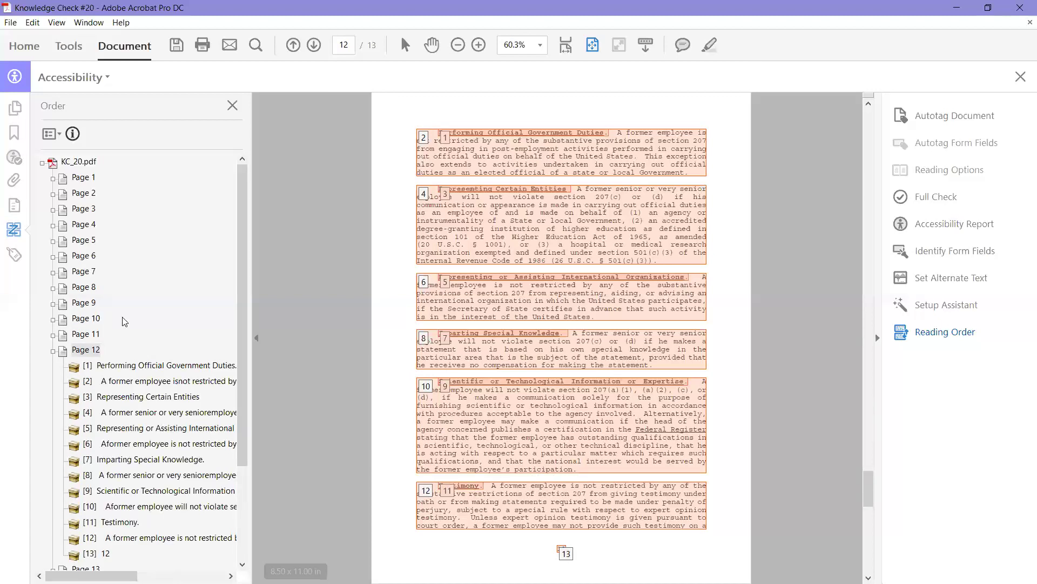
Step: Collapse Page 12 and review Page 13's six reading-order regions in the Order tree
click(53, 351)
click(53, 368)
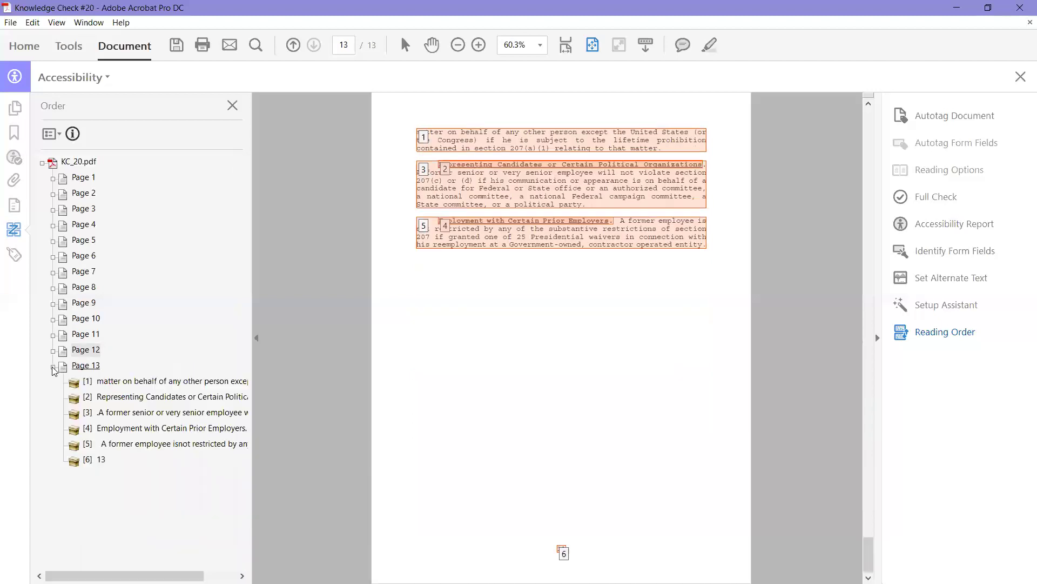
click(98, 367)
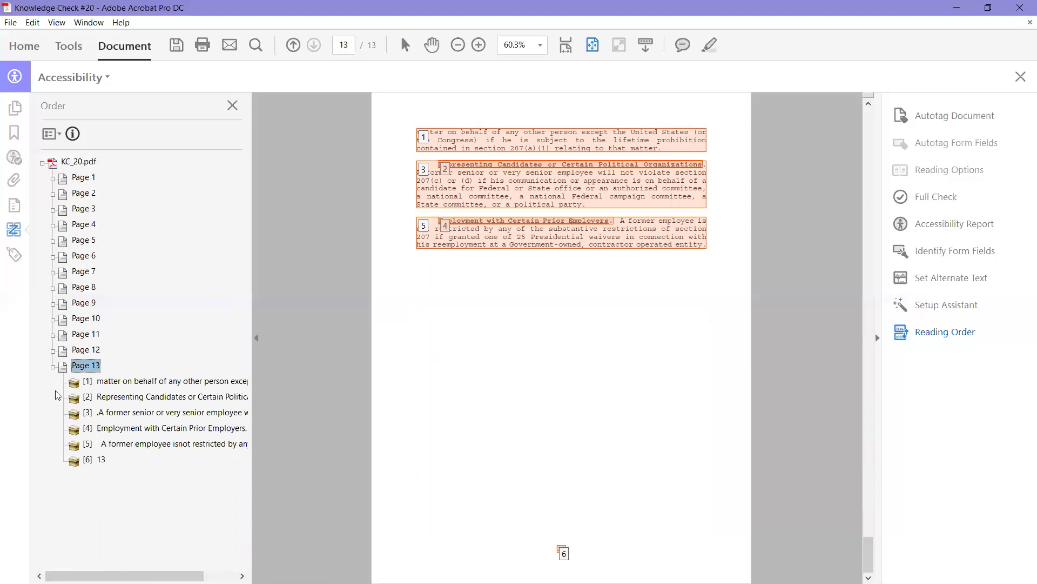
click(53, 366)
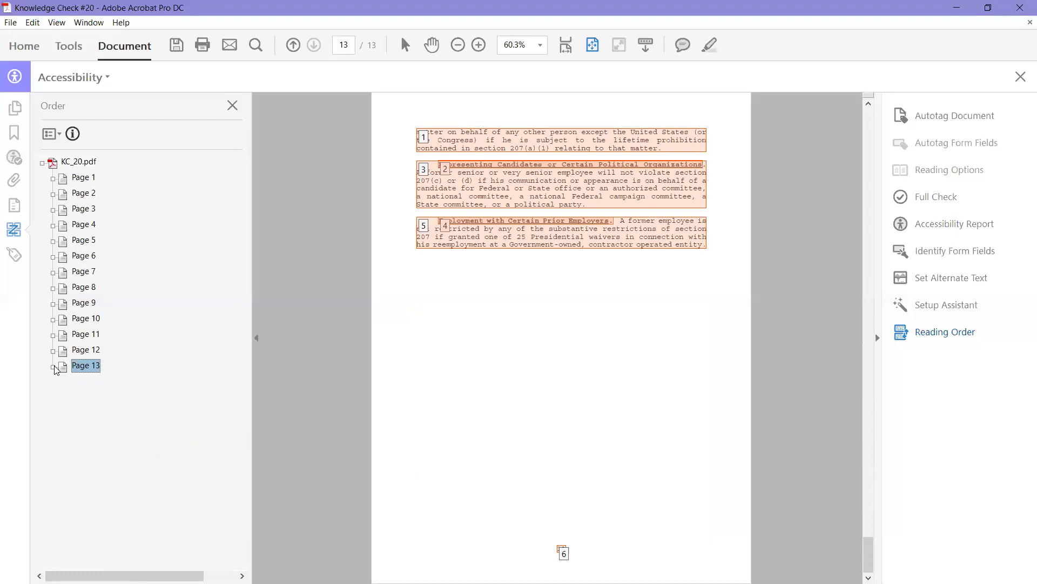
Step: Back in the Accessibility Checker results, open Logical Reading Order's context menu to mark it passed
click(14, 156)
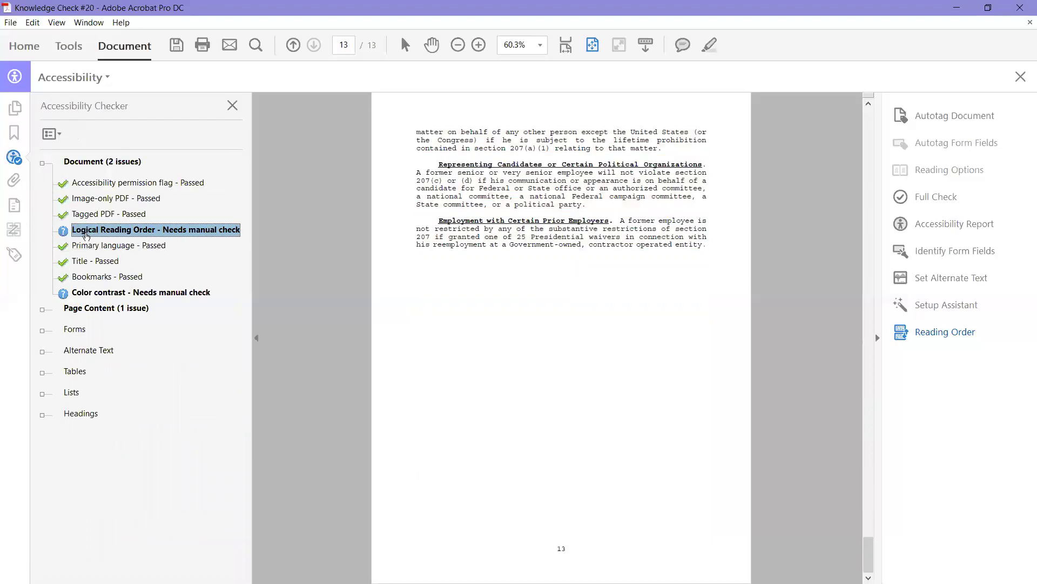
right_click(120, 231)
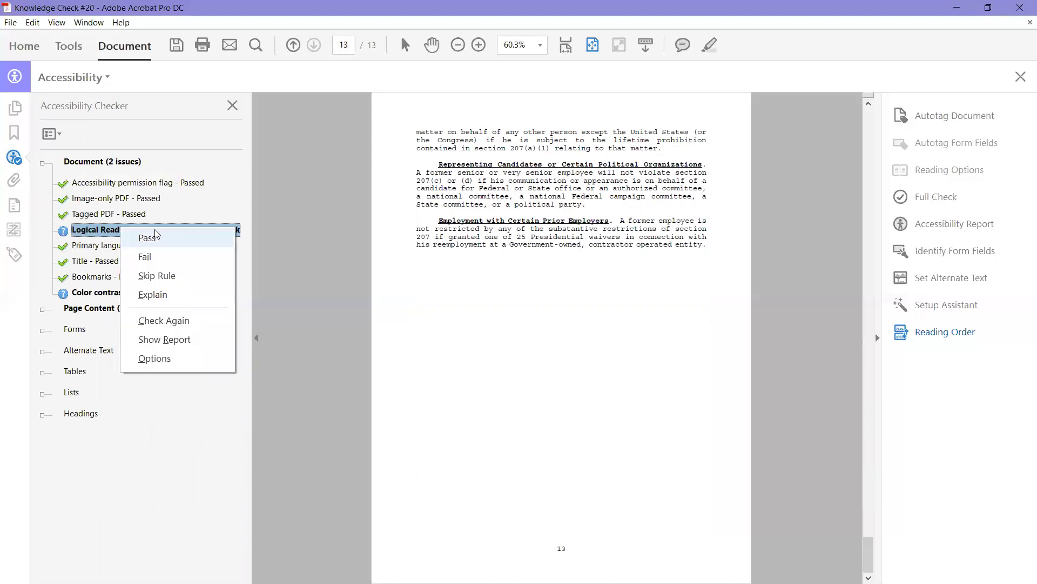